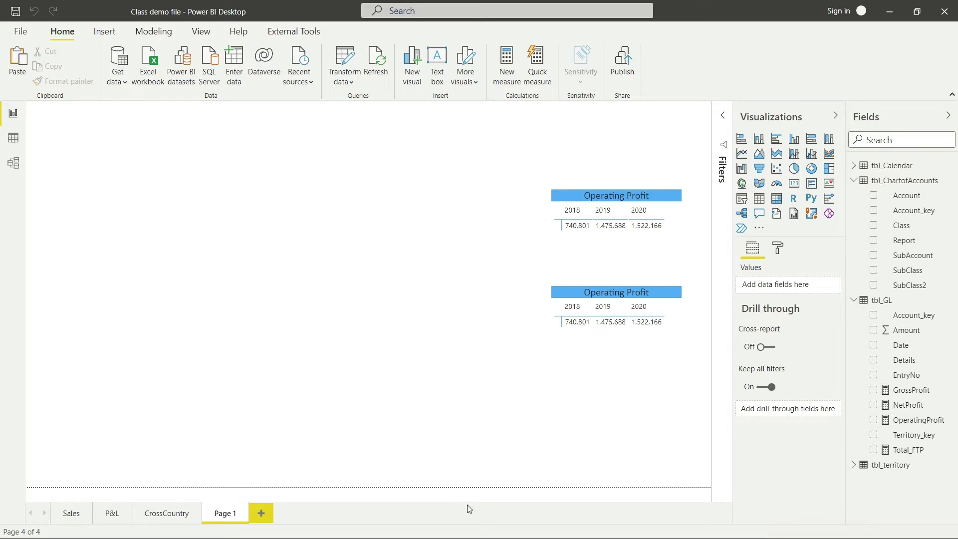
View tbl_ChartofAccounts rows in Data view down to the Operating account entries, then add a new measure.
{"action": "left_click", "coordinate": [16, 141]}
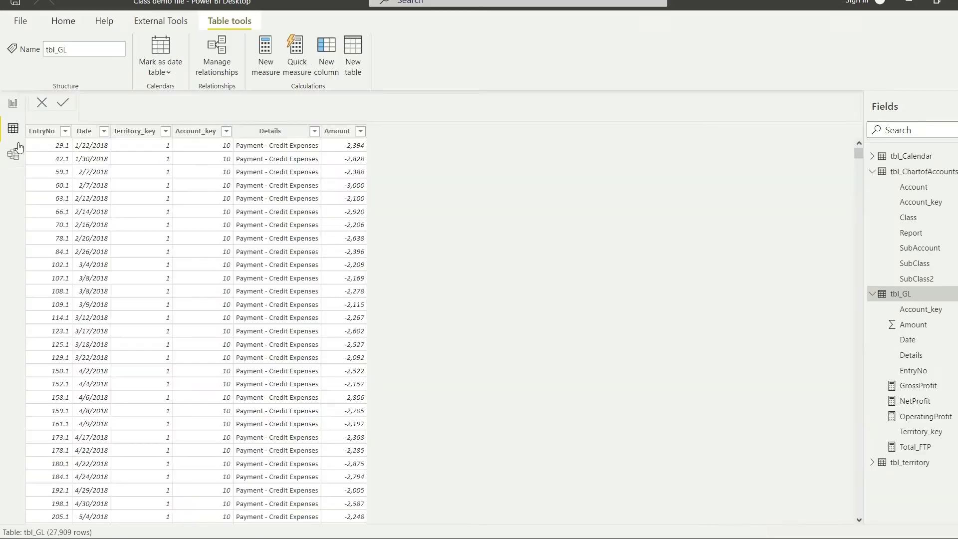
{"action": "left_click", "coordinate": [920, 174]}
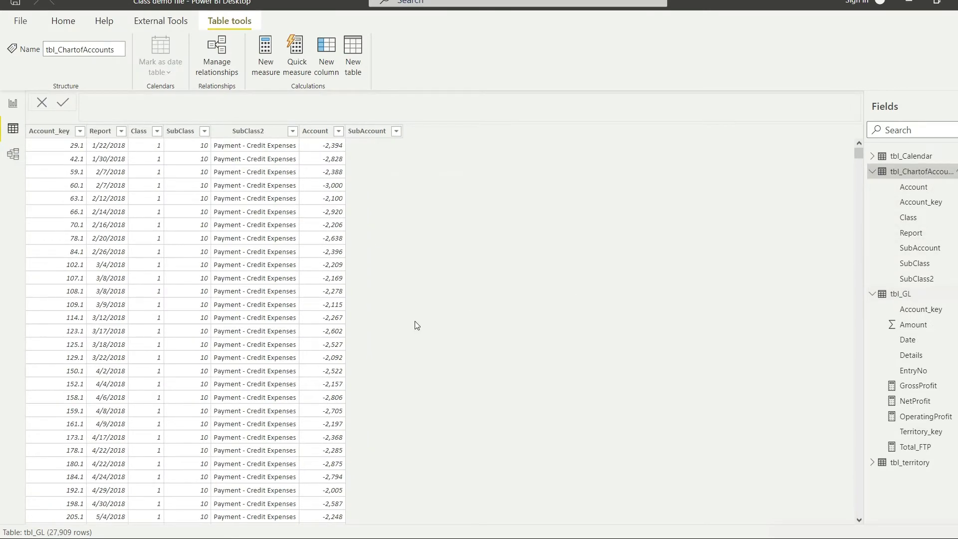
{"action": "scroll", "coordinate": [203, 297], "scroll_direction": "down", "scroll_amount": 6}
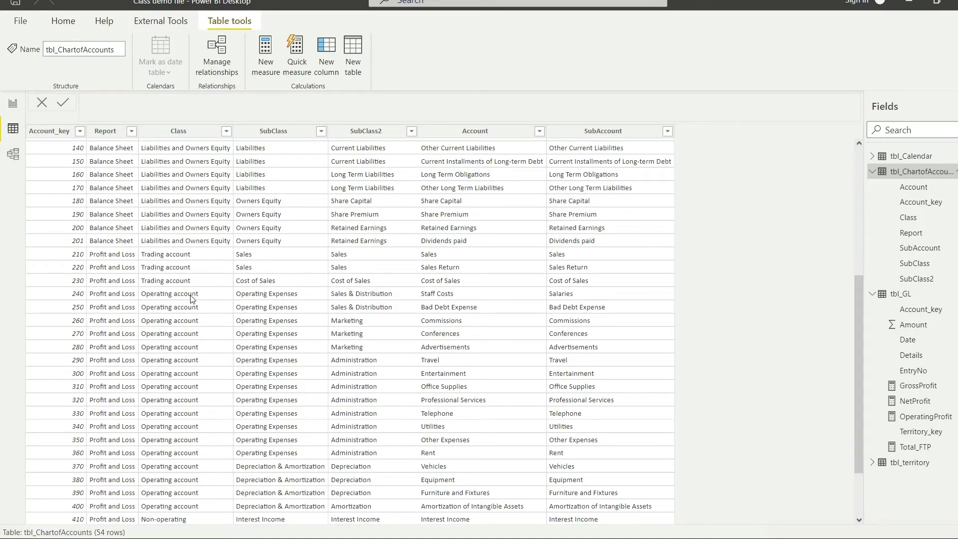
{"action": "scroll", "coordinate": [191, 294], "scroll_direction": "down", "scroll_amount": 2}
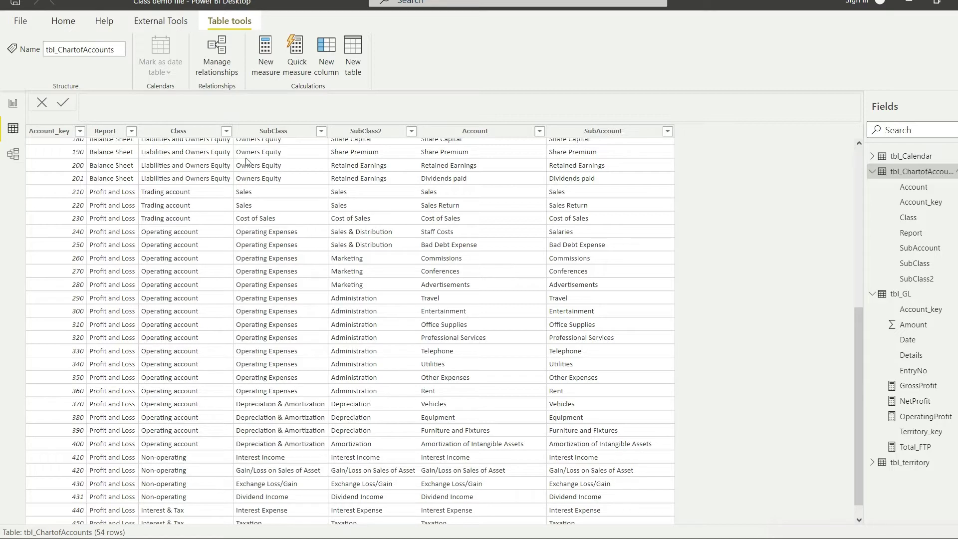
{"action": "left_click", "coordinate": [265, 51]}
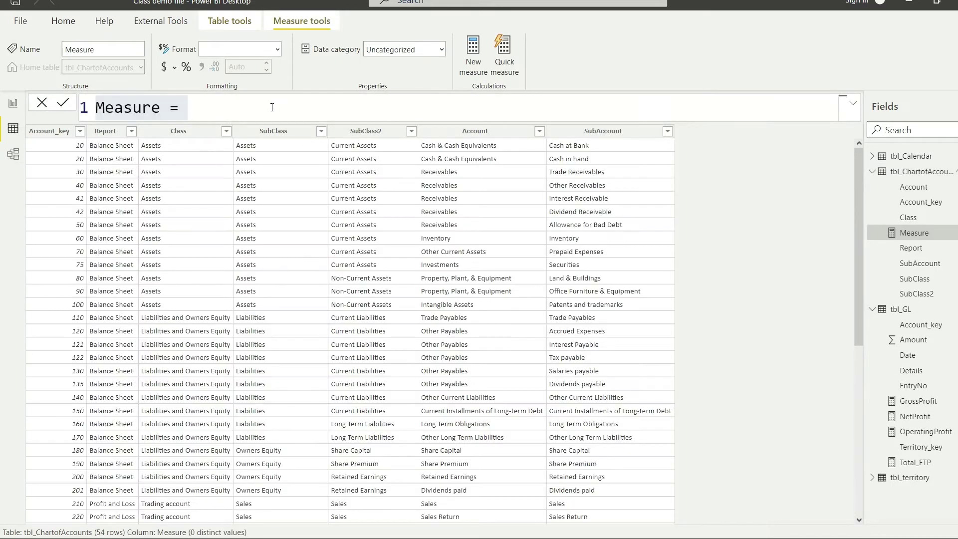
Replace the default measure text with 'Operating Profit 2 = [GrossProfit] +'.
{"action": "key", "text": "ctrl+a"}
{"action": "key", "text": "BackSpace"}
{"action": "type", "text": "Op"}
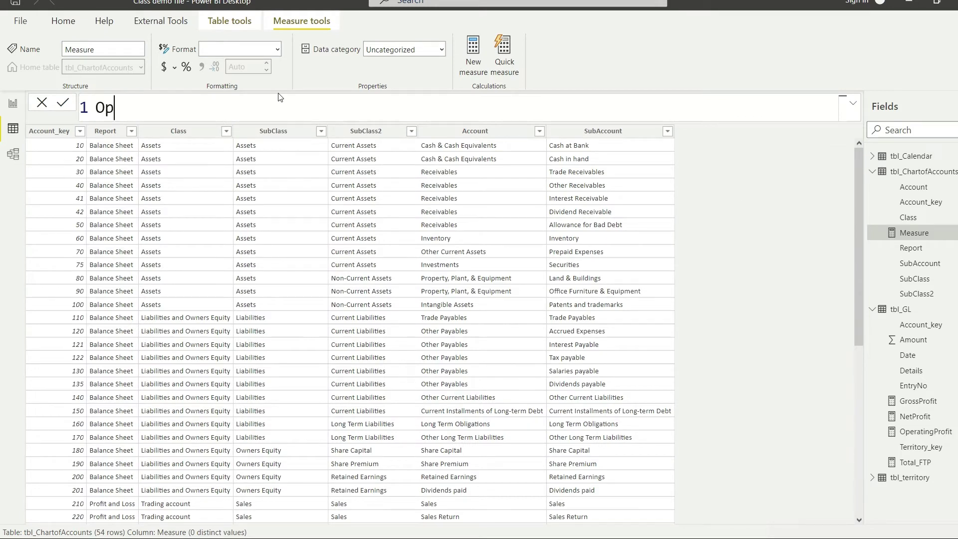
{"action": "type", "text": "erating Prof"}
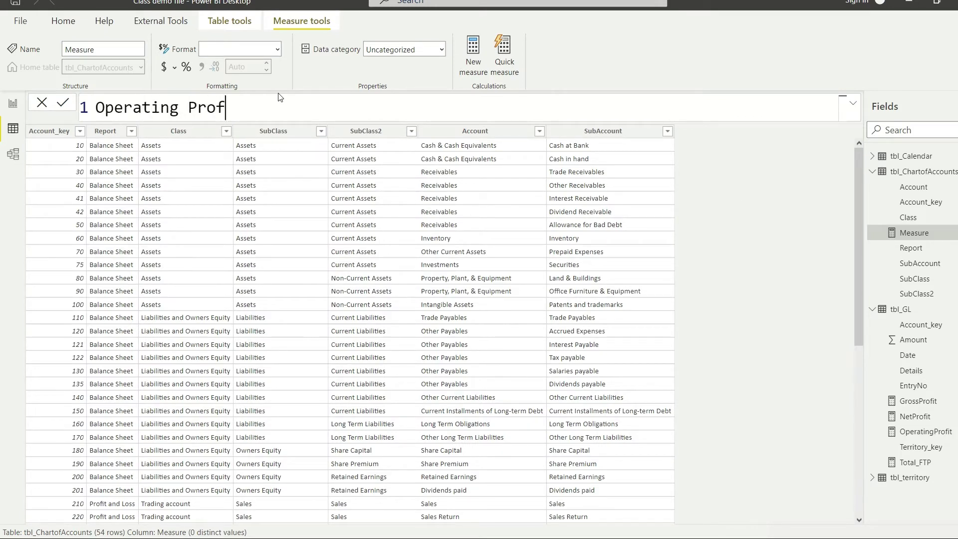
{"action": "type", "text": "it 2 ="}
{"action": "type", "text": "gross"}
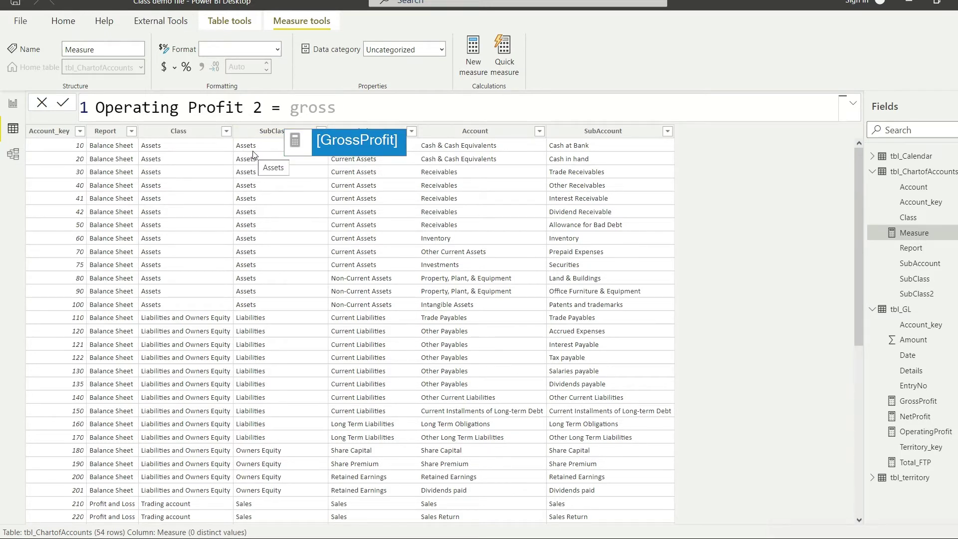
{"action": "key", "text": "Tab"}
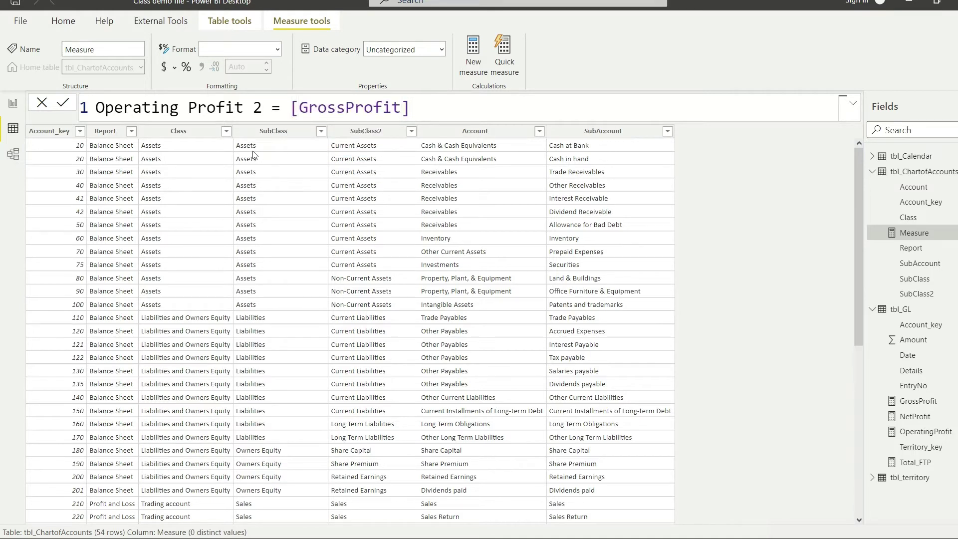
{"action": "type", "text": "+"}
Finish the formula with CALCULATE([Total_FTP], tbl_ChartofAccounts[Class] = "Operating account") and commit it.
{"action": "scroll", "coordinate": [169, 287], "scroll_direction": "down", "scroll_amount": 1}
{"action": "scroll", "coordinate": [170, 285], "scroll_direction": "down", "scroll_amount": 5}
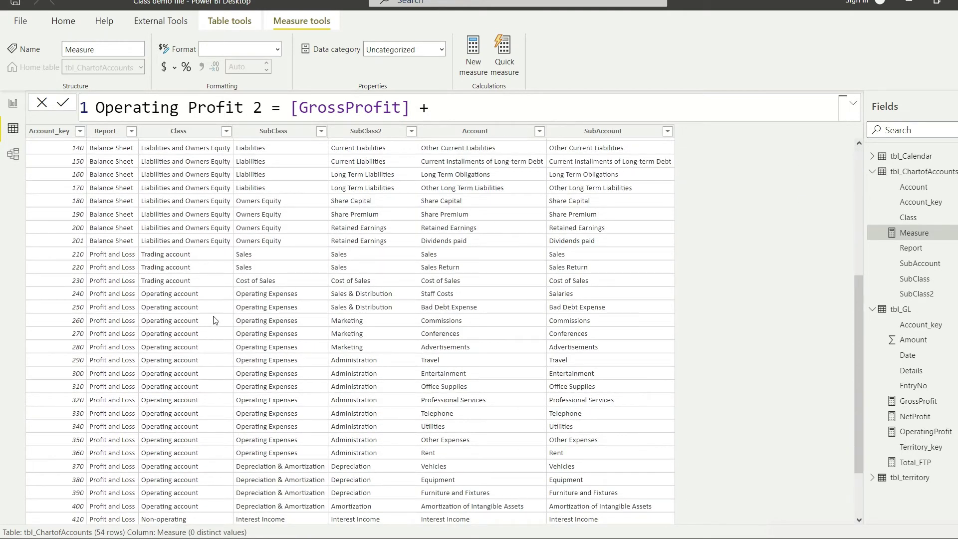
{"action": "type", "text": "ca"}
{"action": "key", "text": "Tab"}
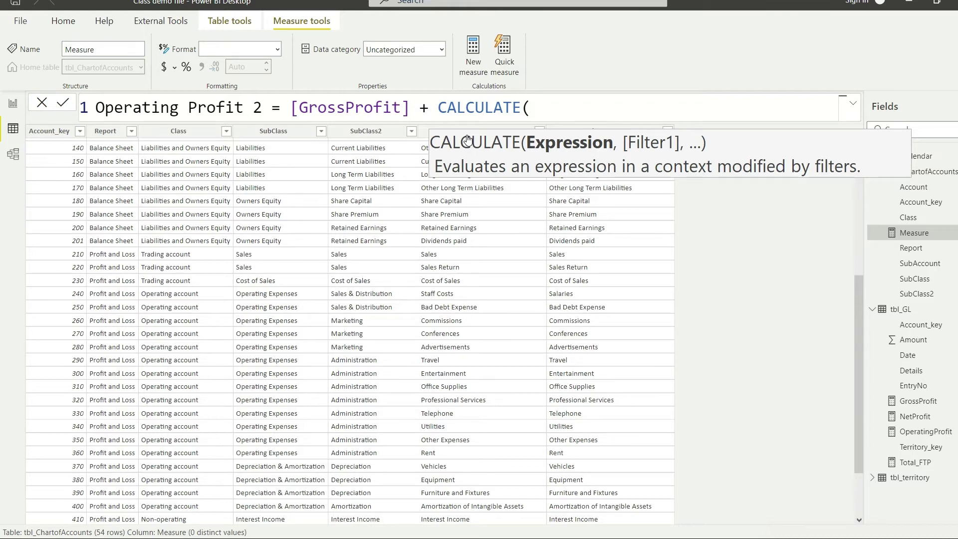
{"action": "type", "text": "ftp"}
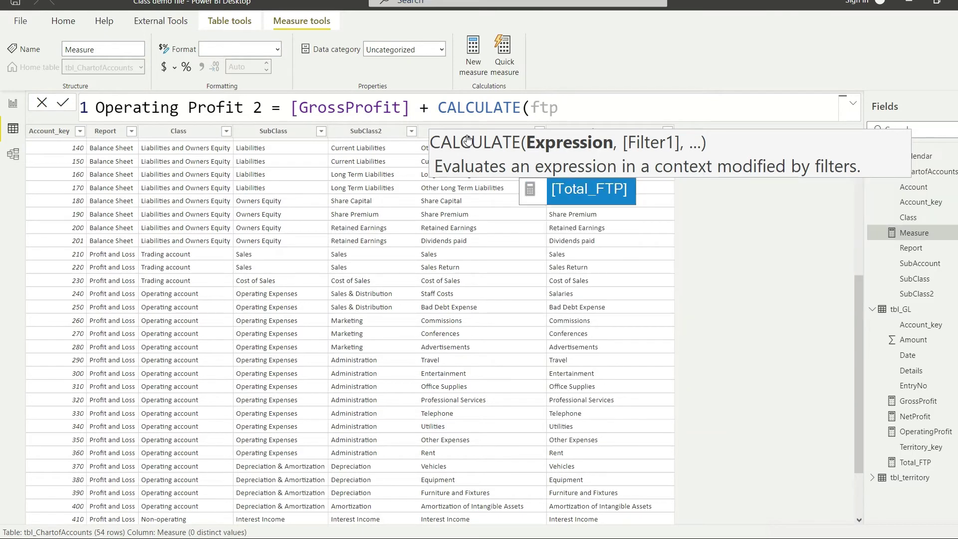
{"action": "key", "text": "Tab"}
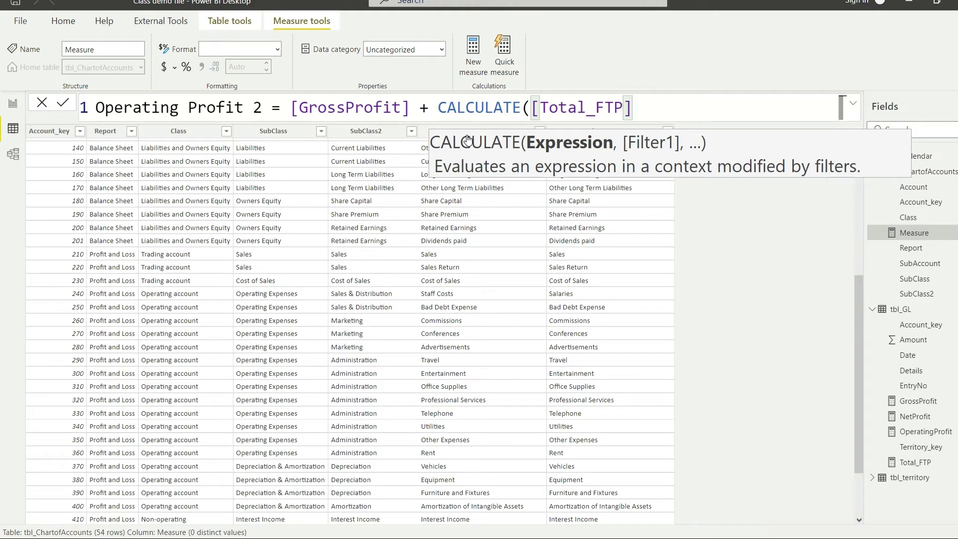
{"action": "type", "text": ", "}
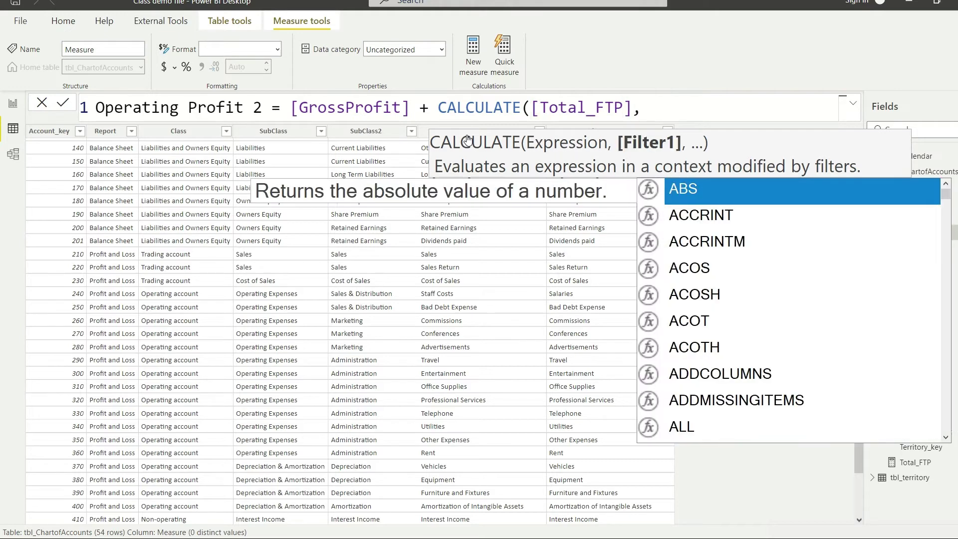
{"action": "type", "text": "c"}
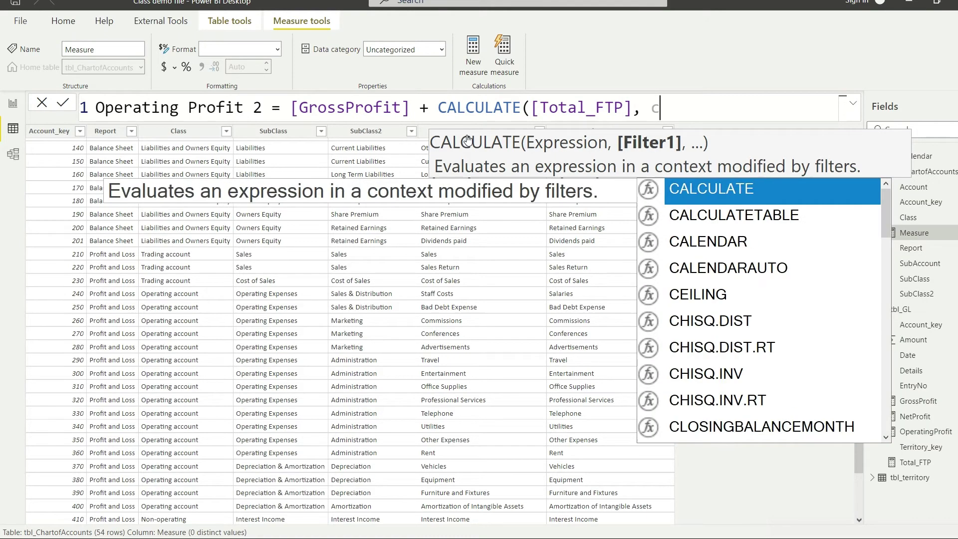
{"action": "type", "text": "lass"}
{"action": "key", "text": "Tab"}
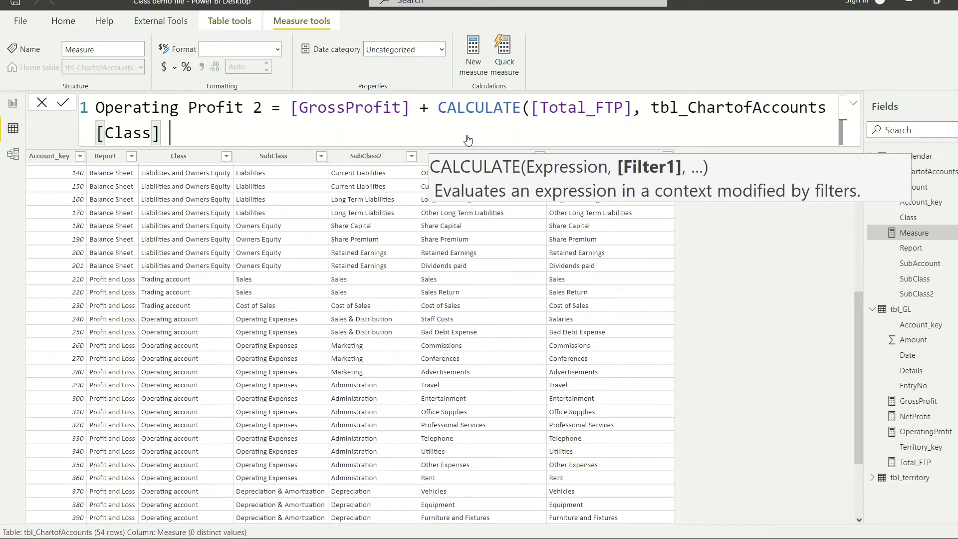
{"action": "type", "text": "="}
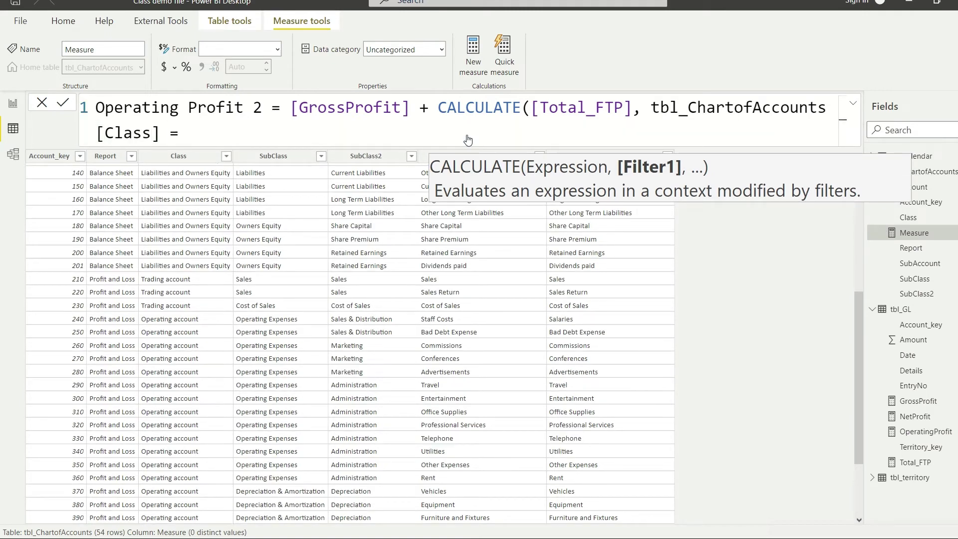
{"action": "type", "text": " \"Operatin"}
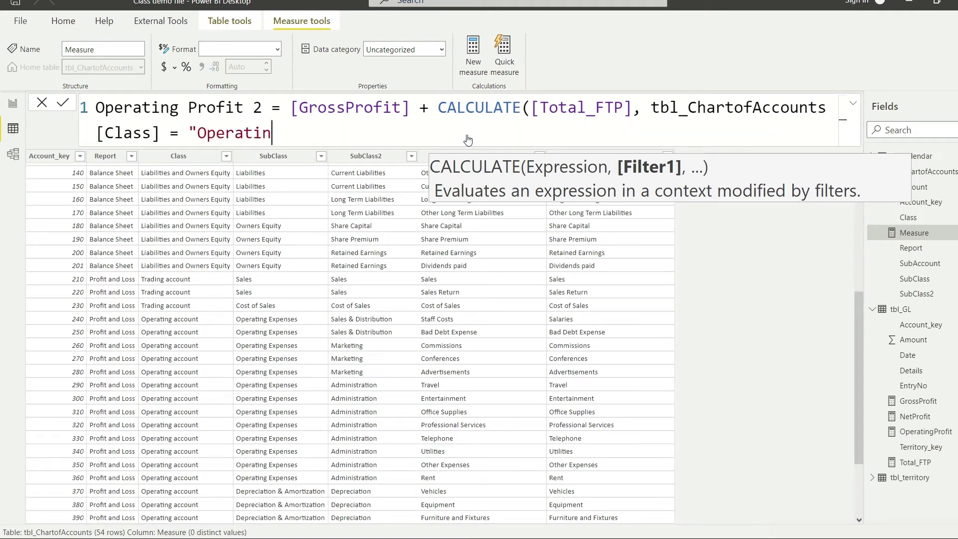
{"action": "type", "text": "g account\")"}
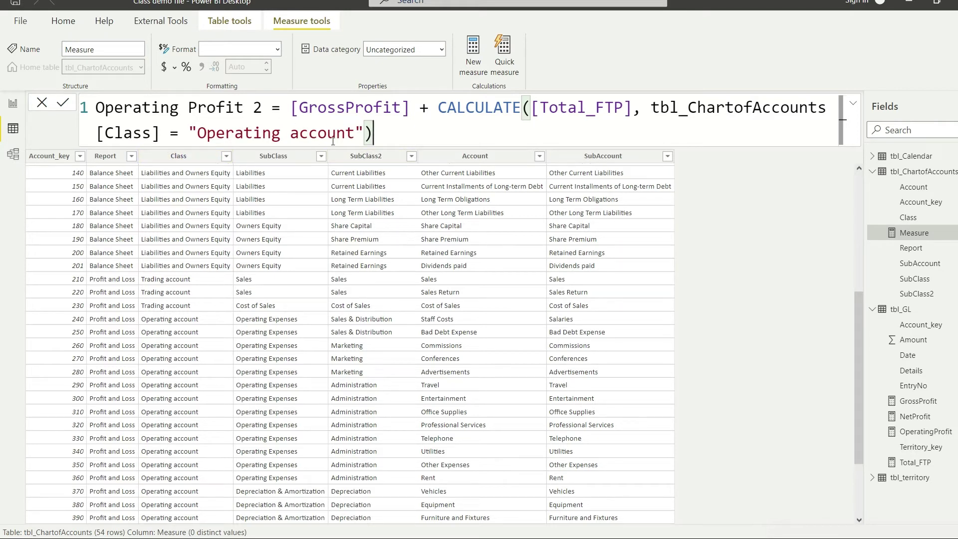
{"action": "left_click", "coordinate": [278, 51]}
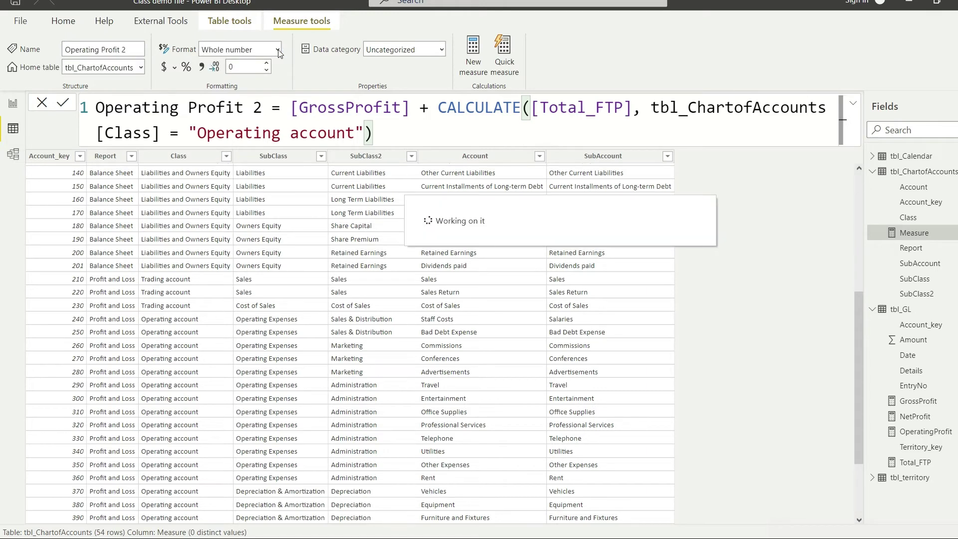
Set Operating Profit 2's home table to tbl_GL and give it a thousands-separator format.
{"action": "left_click", "coordinate": [140, 68]}
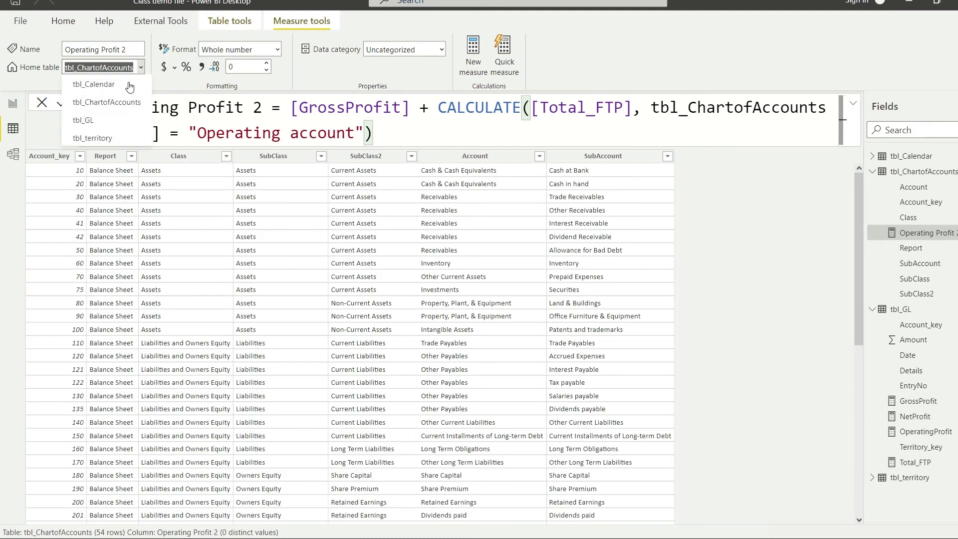
{"action": "left_click", "coordinate": [164, 93]}
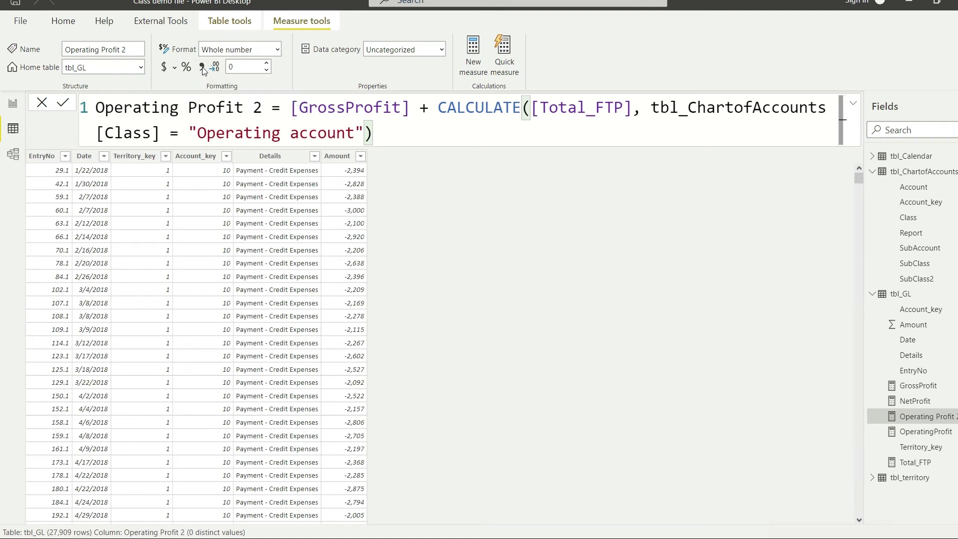
{"action": "left_click", "coordinate": [202, 67]}
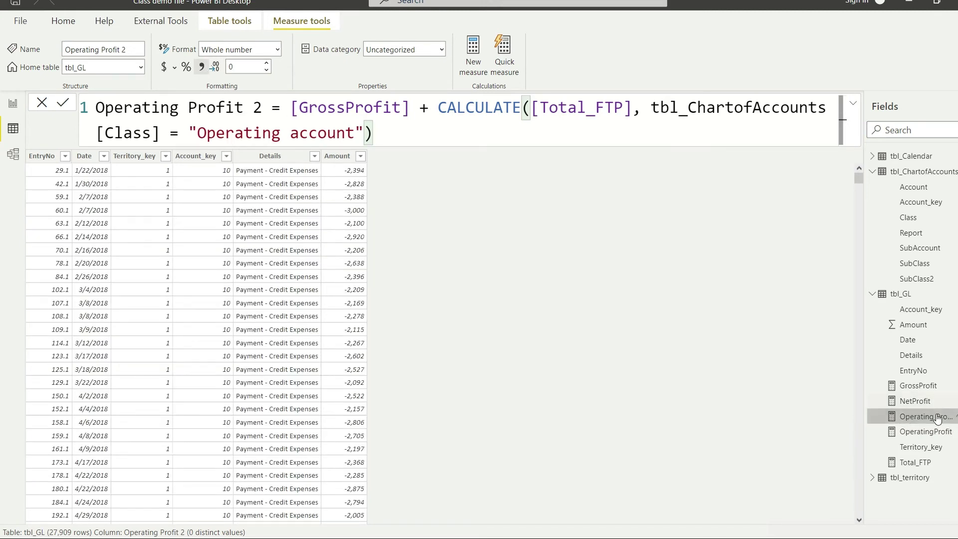
{"action": "left_click_drag", "start_coordinate": [865, 339], "coordinate": [835, 339]}
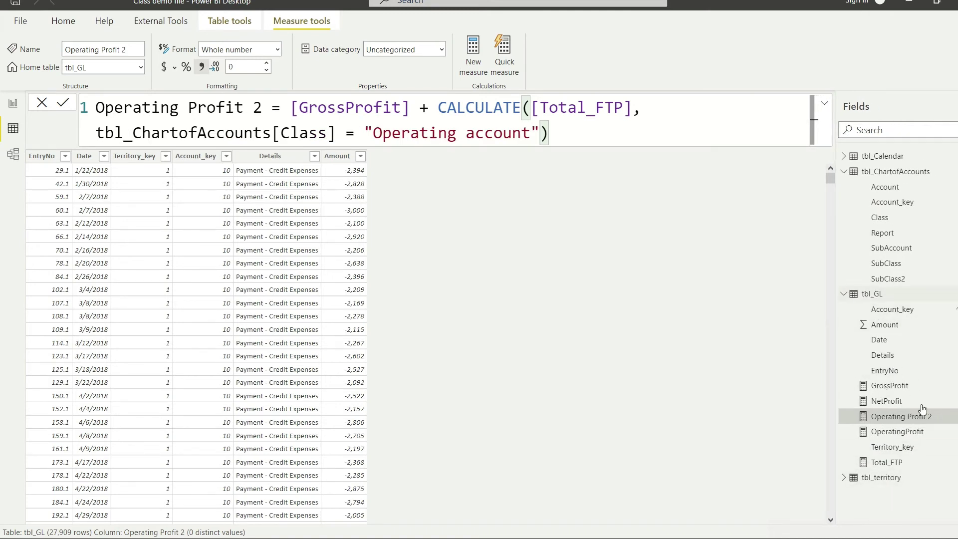
{"action": "left_click", "coordinate": [13, 103]}
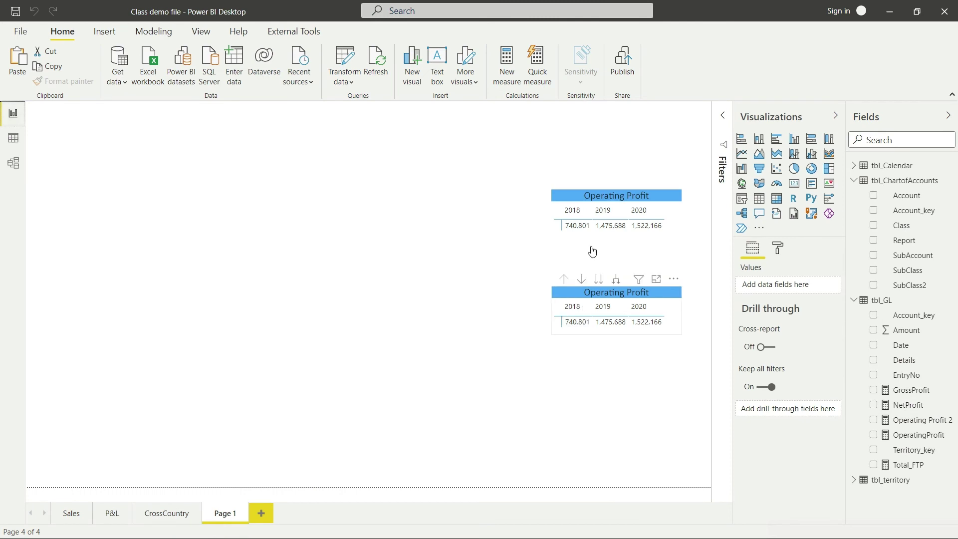
Swap OperatingProfit for Operating Profit 2 in the lower matrix's Values.
{"action": "left_click", "coordinate": [619, 293]}
{"action": "left_click", "coordinate": [722, 118]}
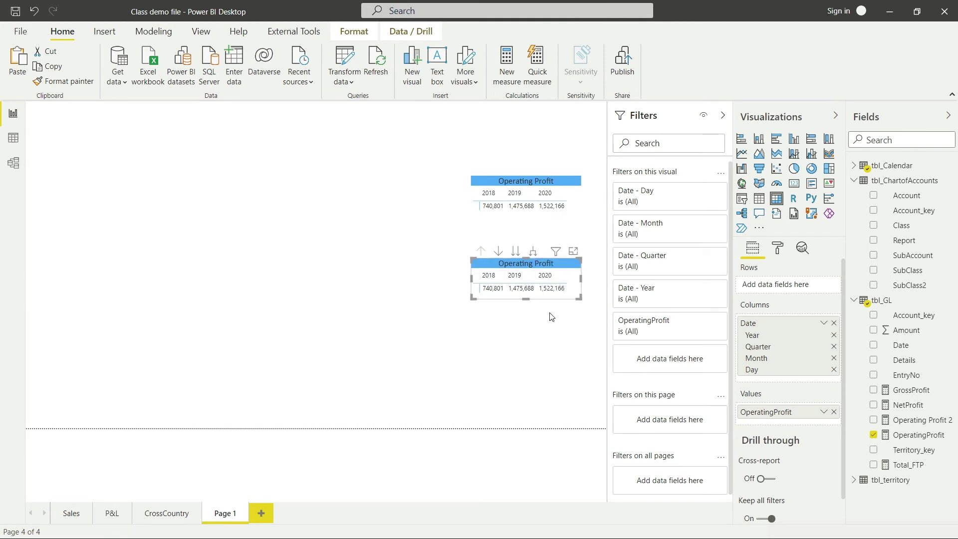
{"action": "left_click", "coordinate": [722, 116]}
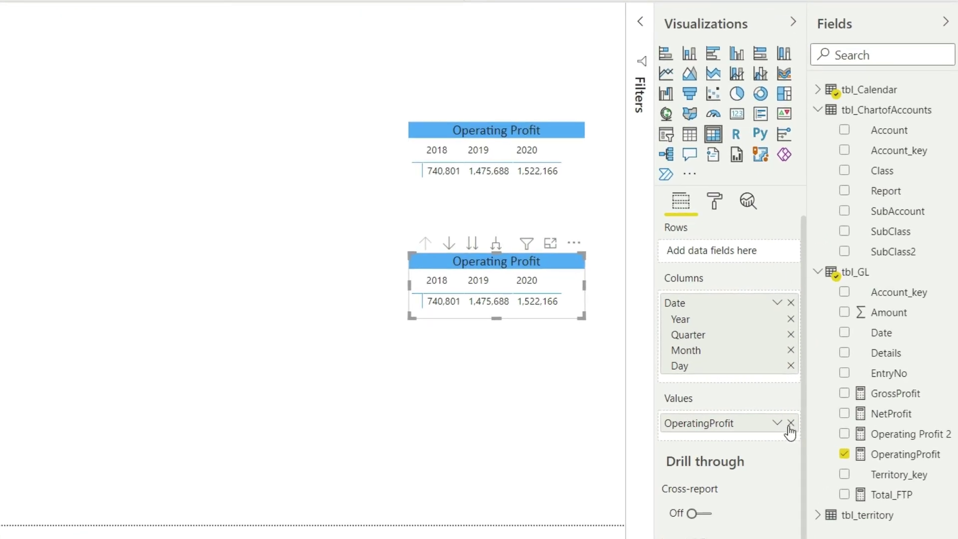
{"action": "left_click", "coordinate": [790, 423]}
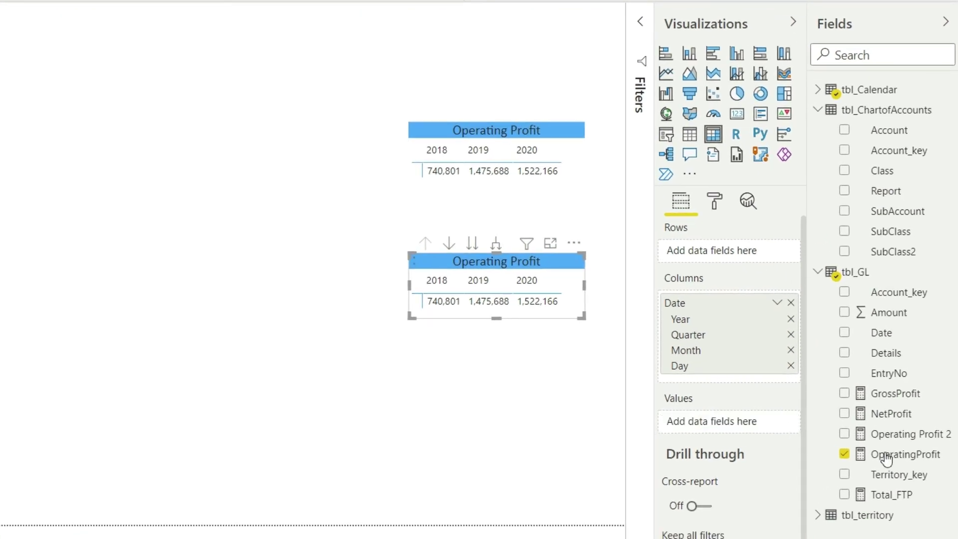
{"action": "left_click_drag", "start_coordinate": [904, 442], "coordinate": [731, 421]}
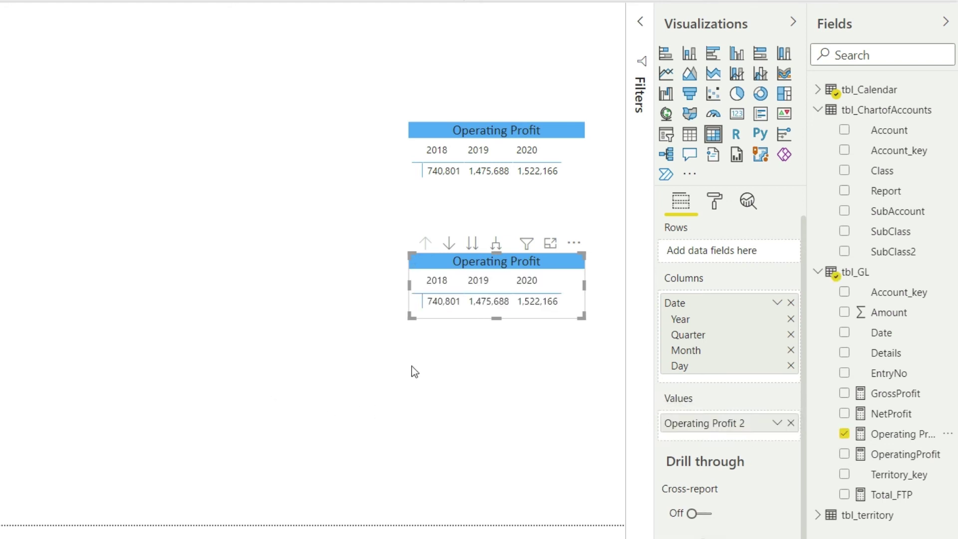